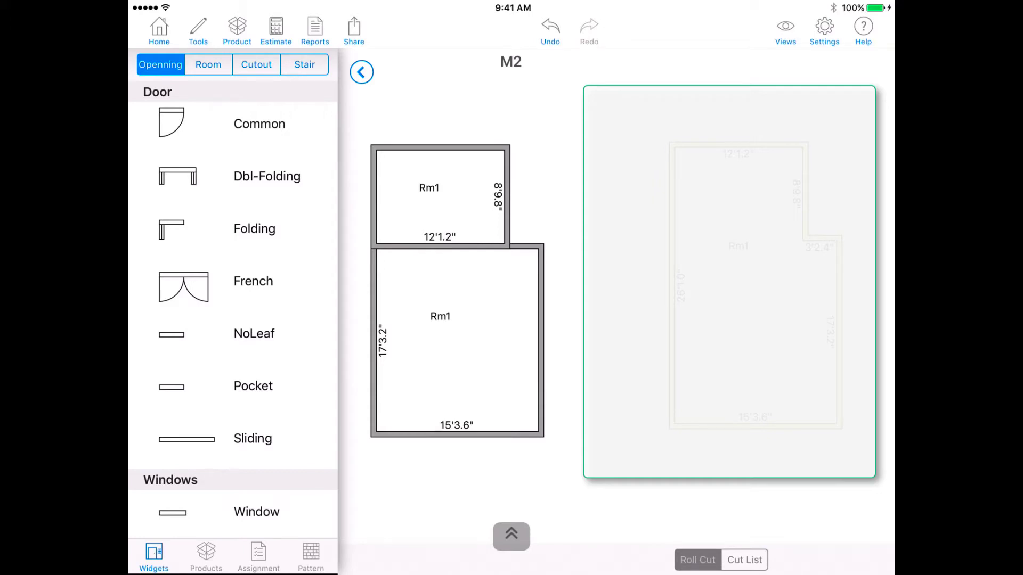
Step: Drop two NoLeaf doors onto the shared wall and review one door's Door Detail
drag(254, 333, 435, 250)
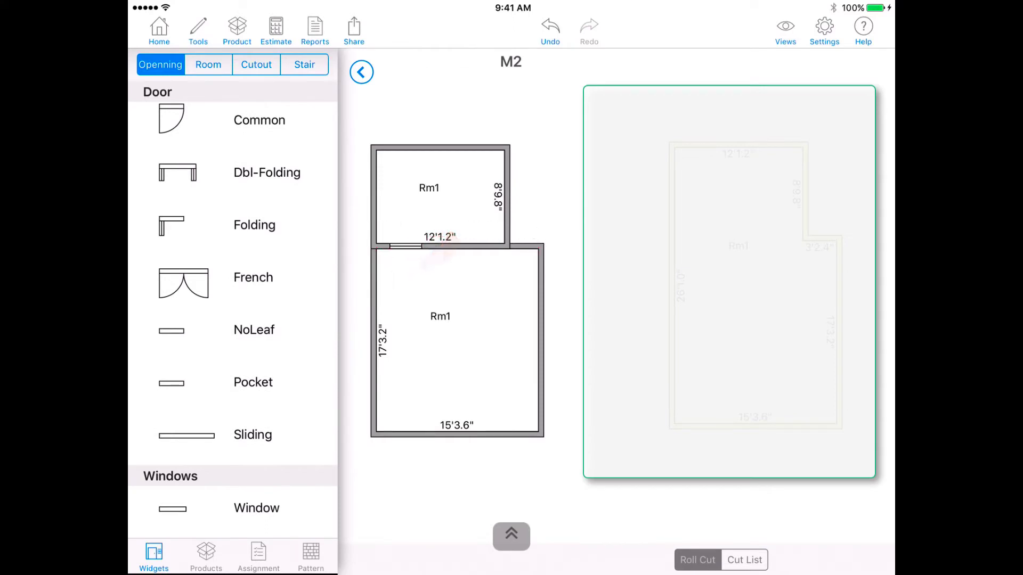
mouse_move(435, 247)
mouse_down()
mouse_move(500, 255)
mouse_move(489, 244)
mouse_up()
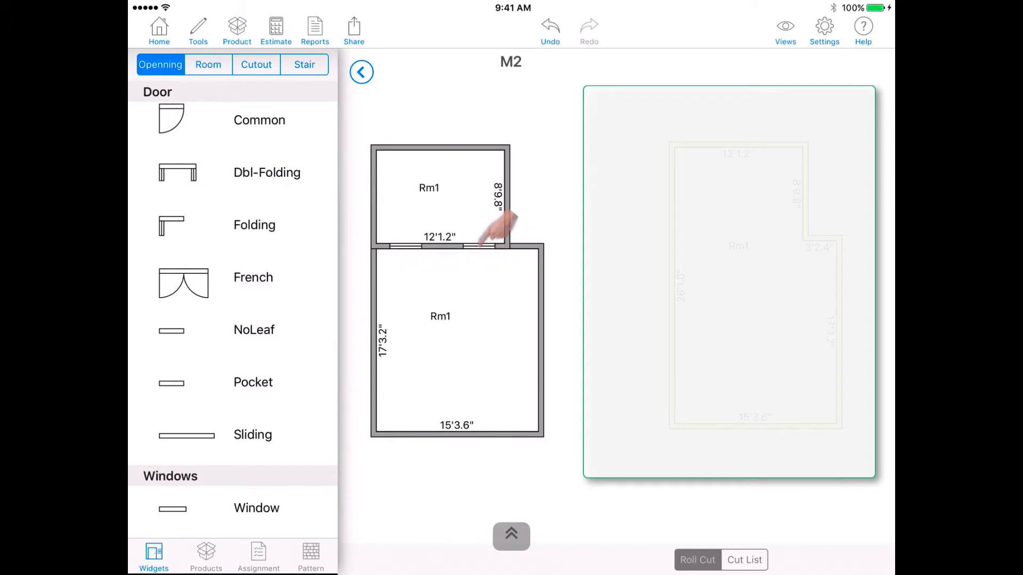
click(480, 246)
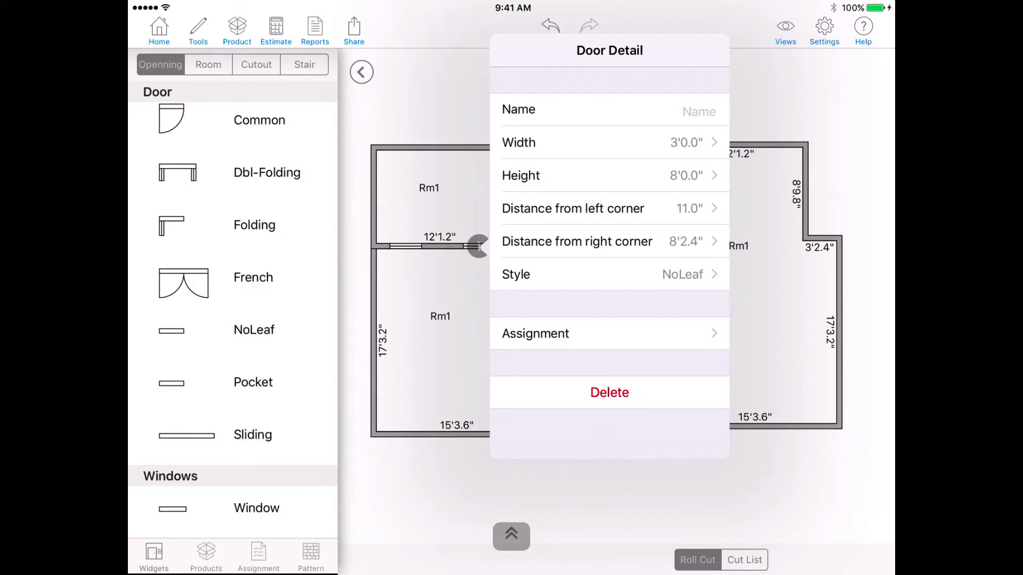
click(427, 477)
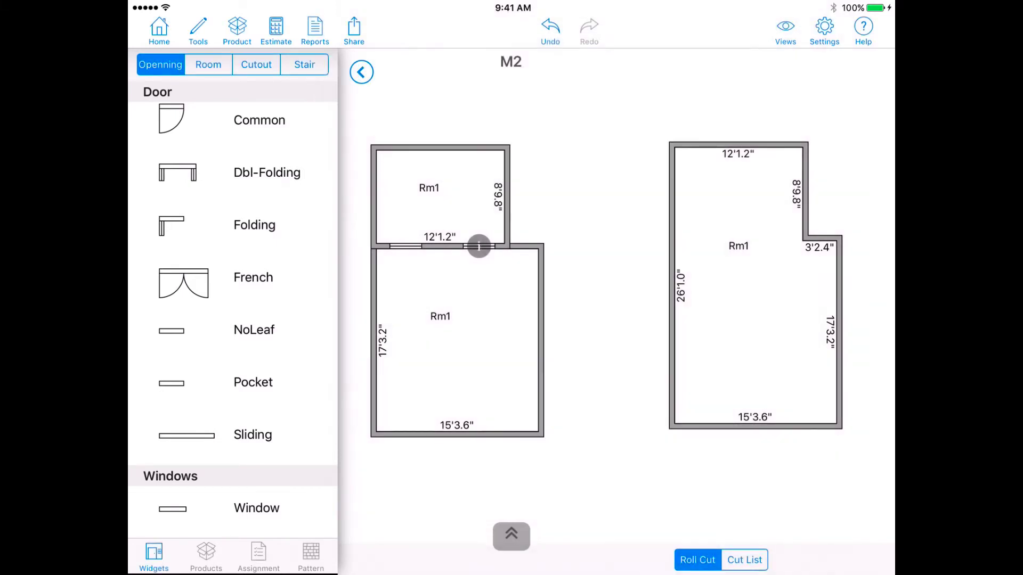
click(457, 341)
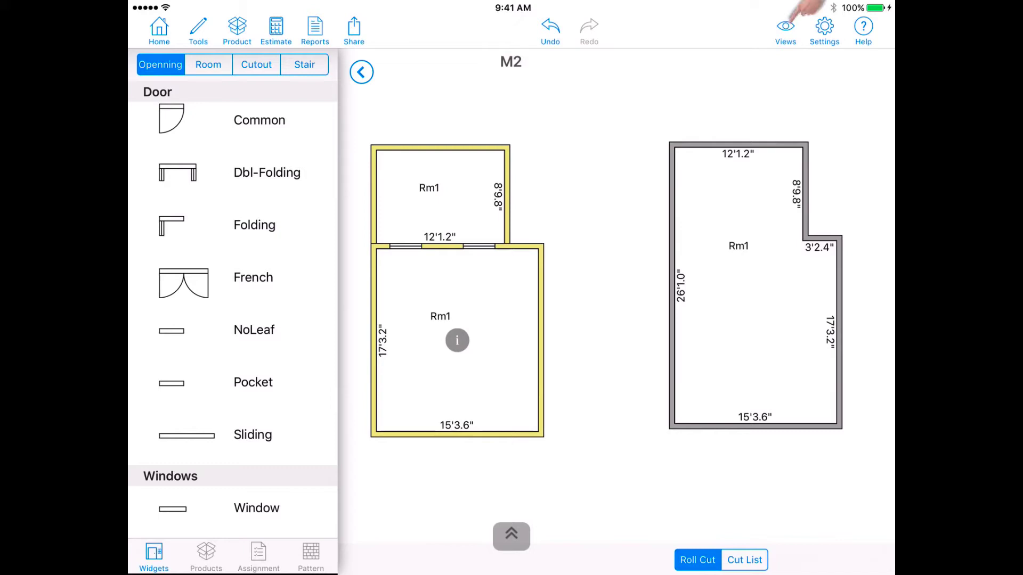
click(785, 31)
click(774, 165)
mouse_move(416, 275)
mouse_down()
mouse_move(400, 156)
mouse_move(448, 292)
mouse_up()
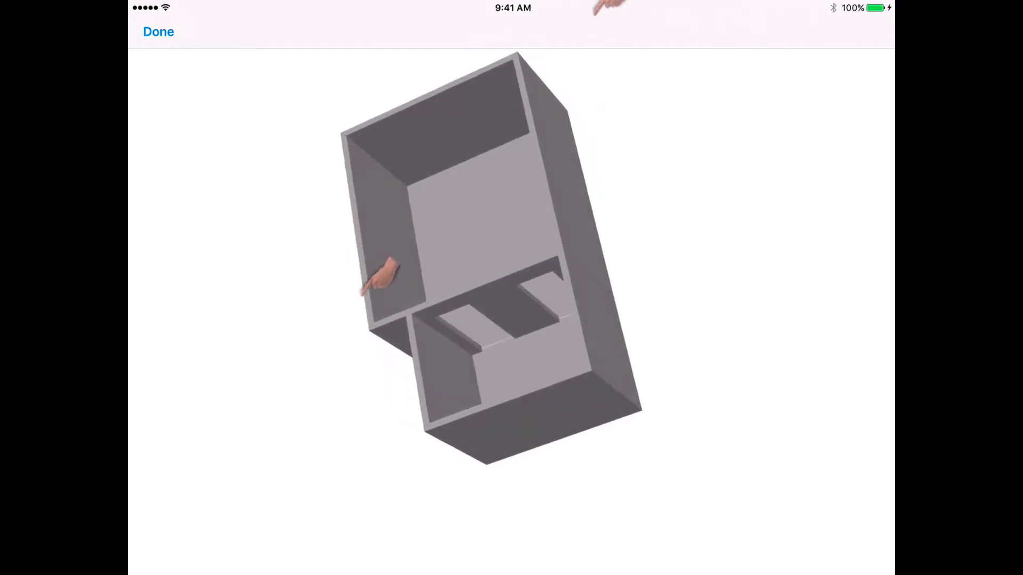
click(158, 32)
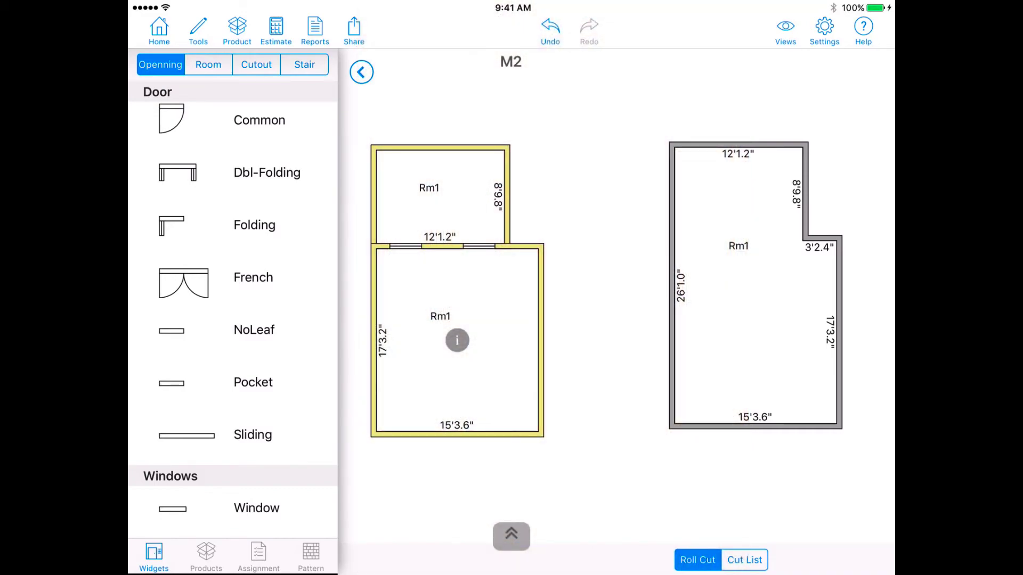
Step: Draw a closed 5'6.2" by 10.2" Cutout / Elevation rectangle inside the L-shaped room
click(198, 30)
click(228, 268)
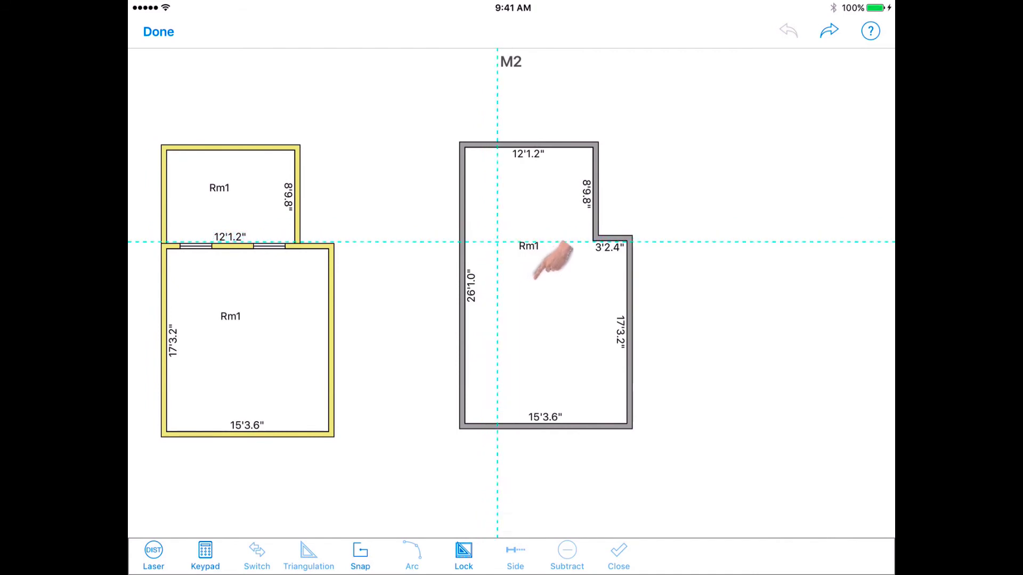
click(503, 242)
drag(501, 242, 622, 250)
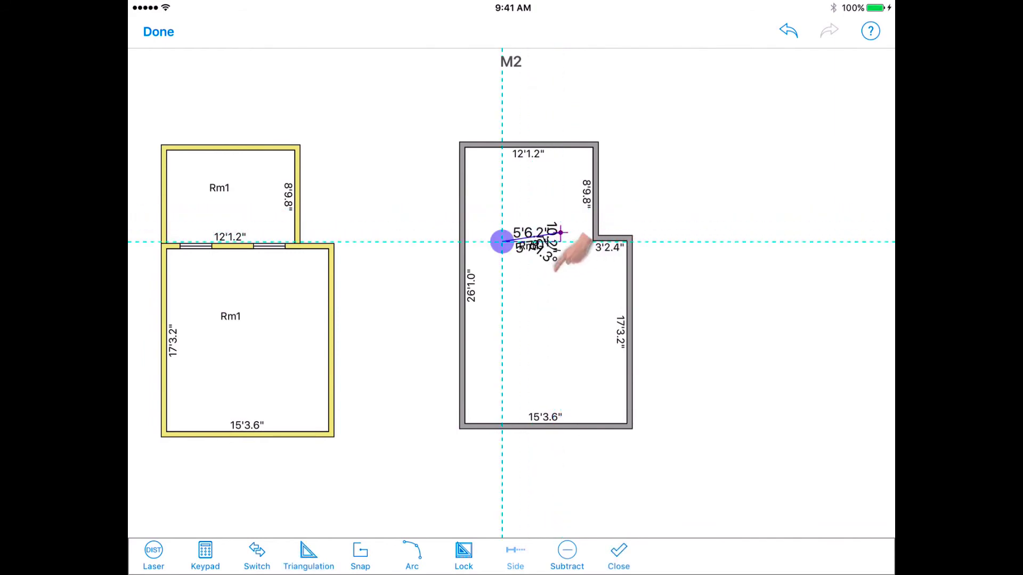
mouse_move(502, 242)
mouse_down()
mouse_move(559, 240)
mouse_move(501, 233)
mouse_up()
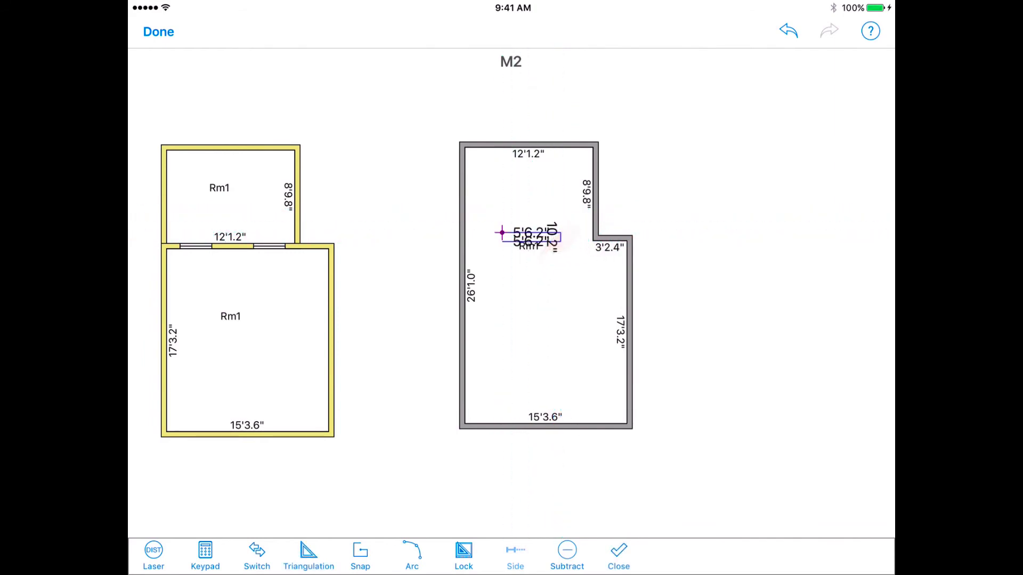
click(619, 555)
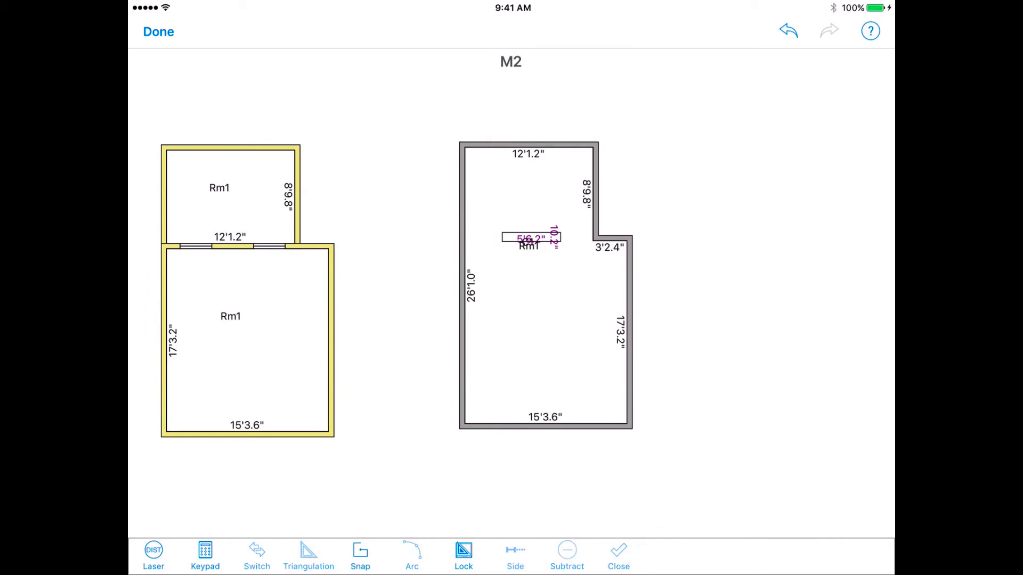
click(158, 32)
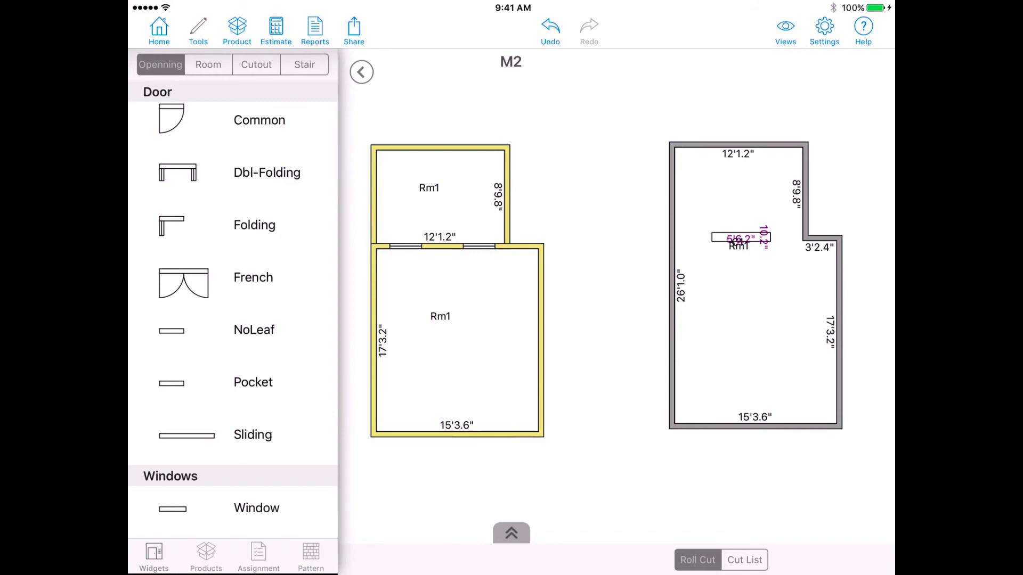
Step: Add a 3'6.3" dimension line from the left wall to the elevation's left edge
click(198, 31)
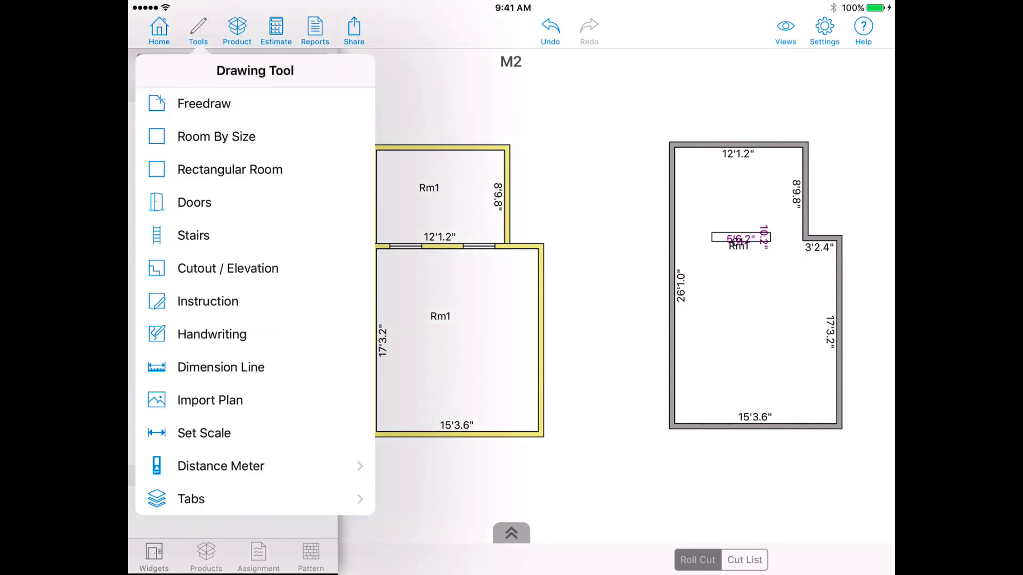
click(221, 367)
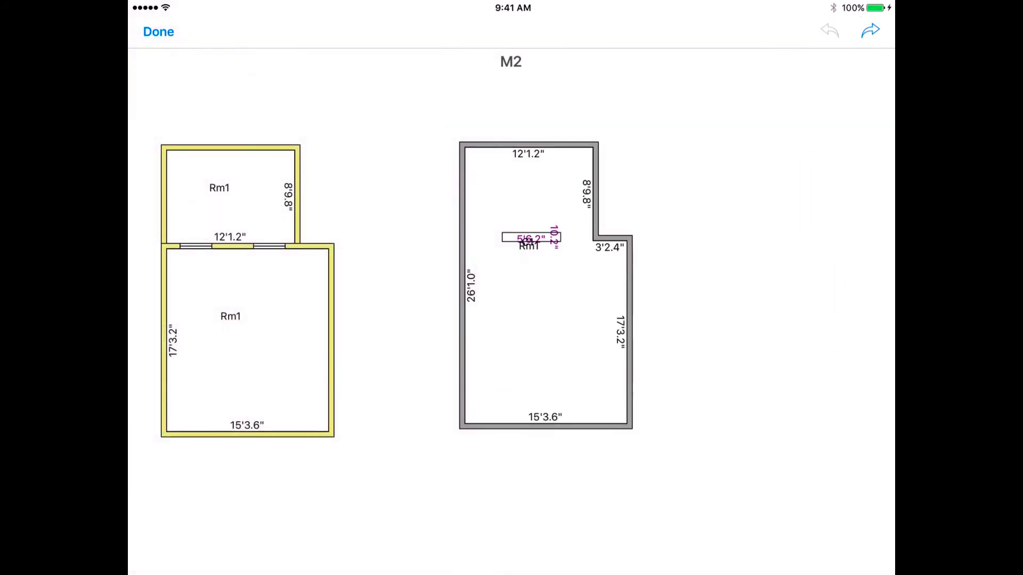
click(524, 238)
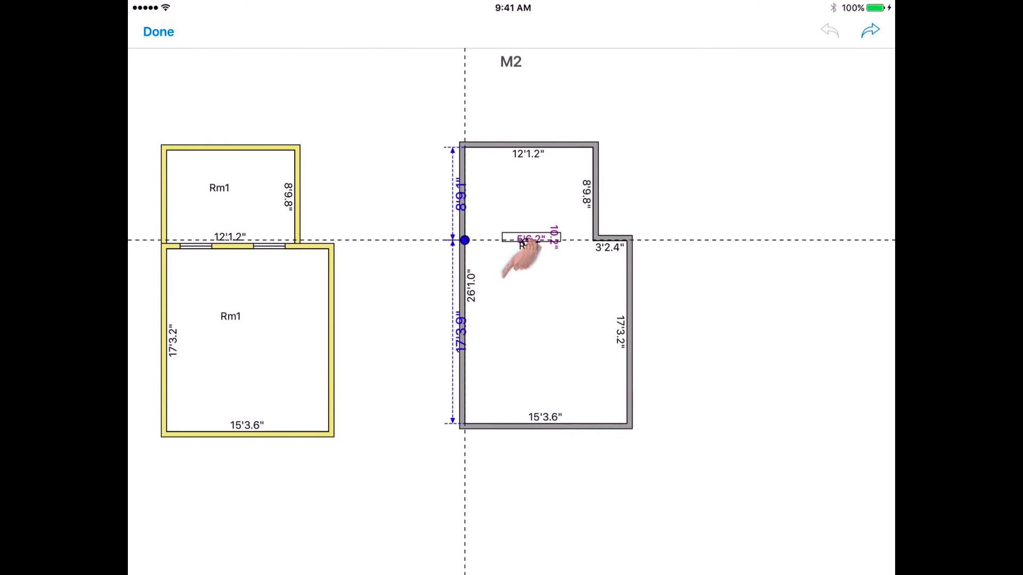
click(502, 240)
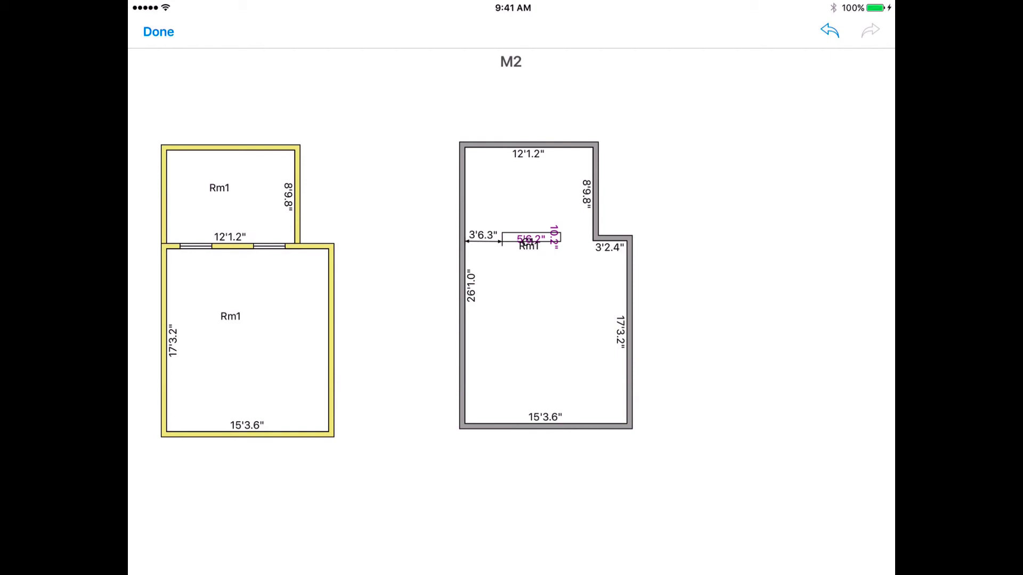
click(158, 31)
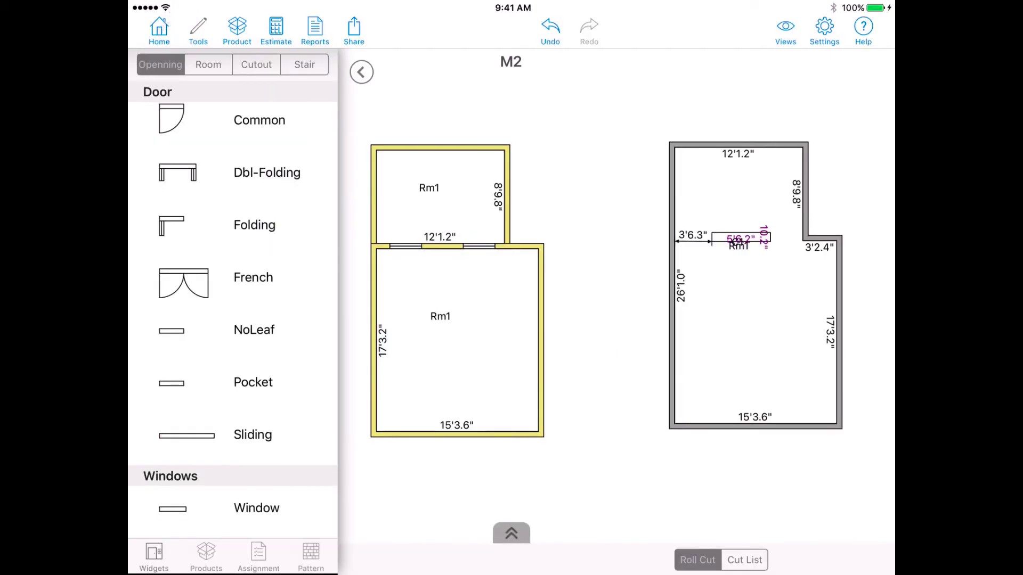
click(559, 264)
click(755, 285)
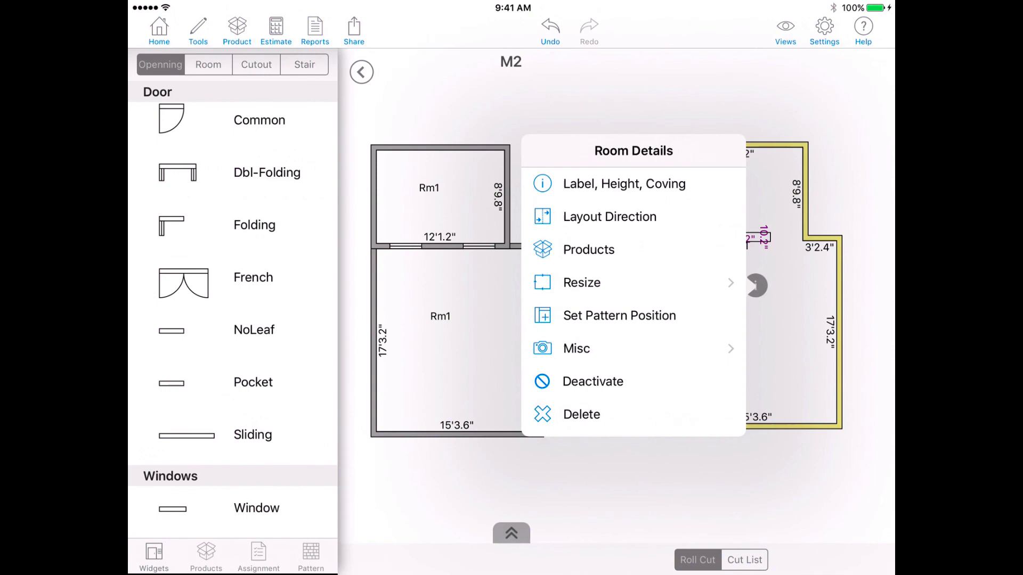
click(625, 184)
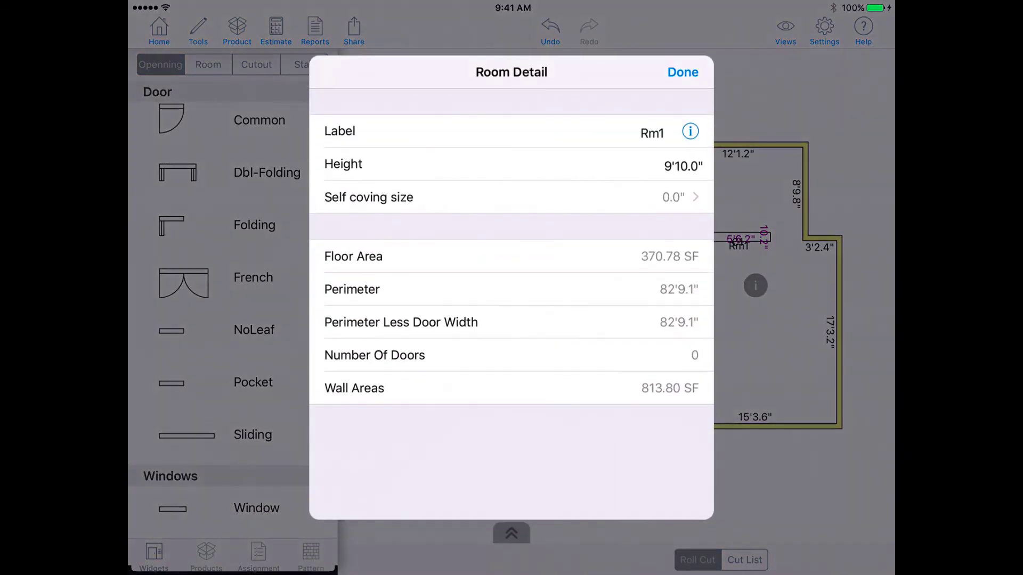
click(640, 134)
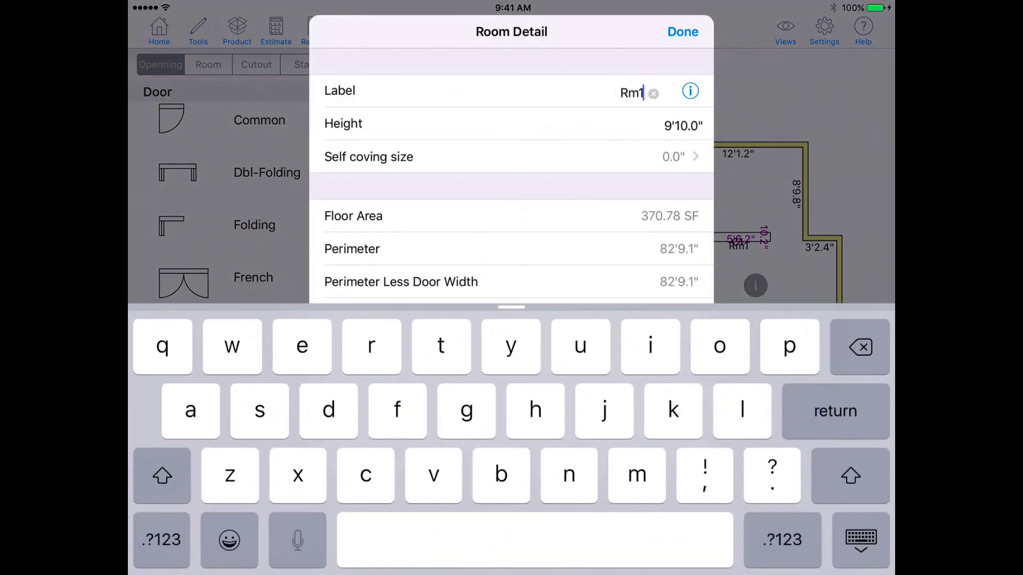
click(683, 31)
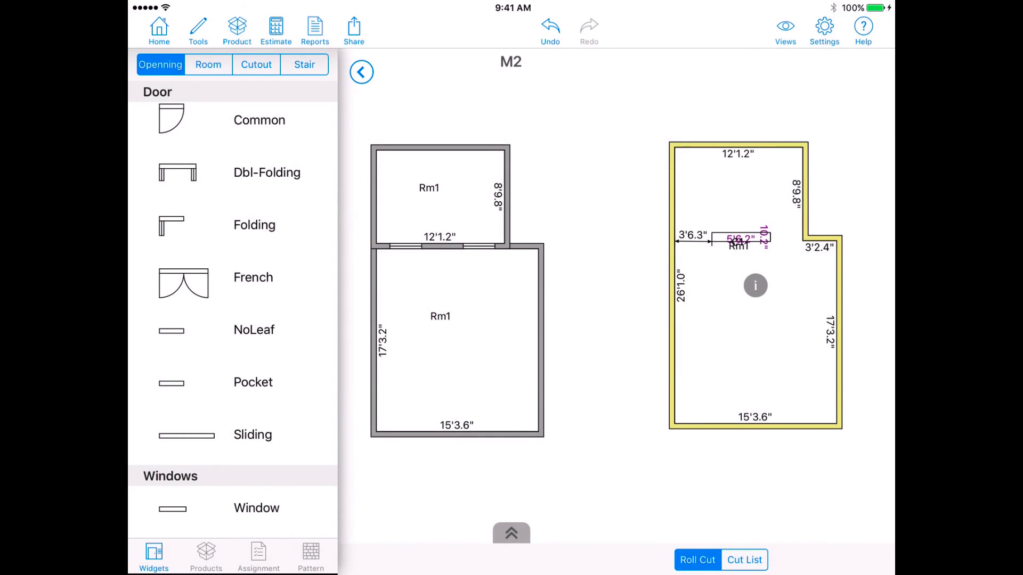